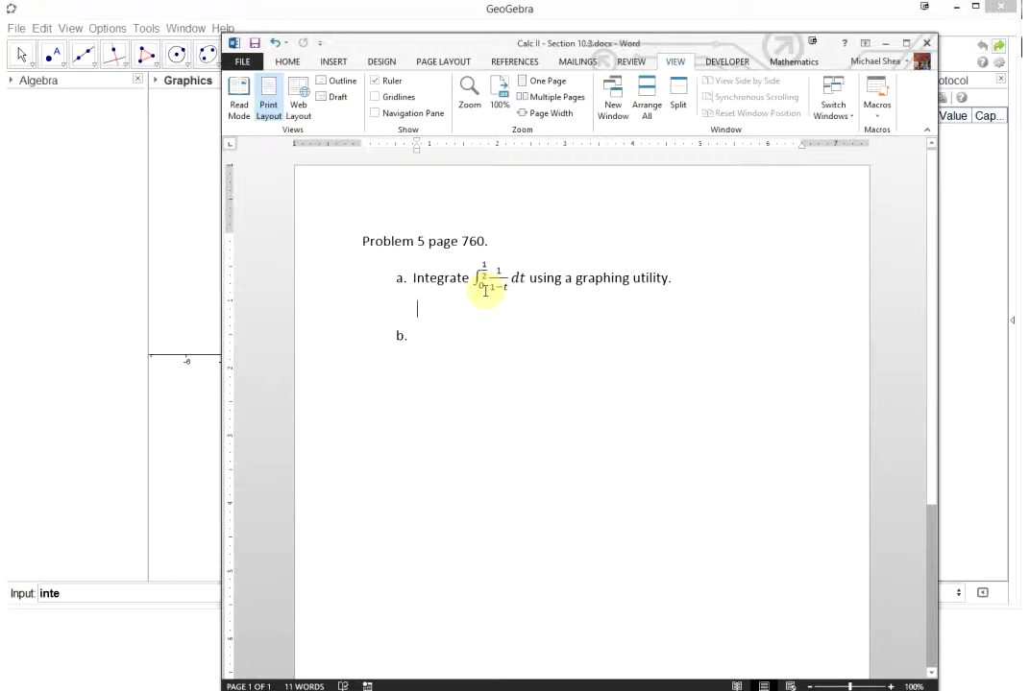
Switch to GeoGebra, clear the leftover "inte" text from the input line and close the Construction Protocol view.
left_click(115, 293)
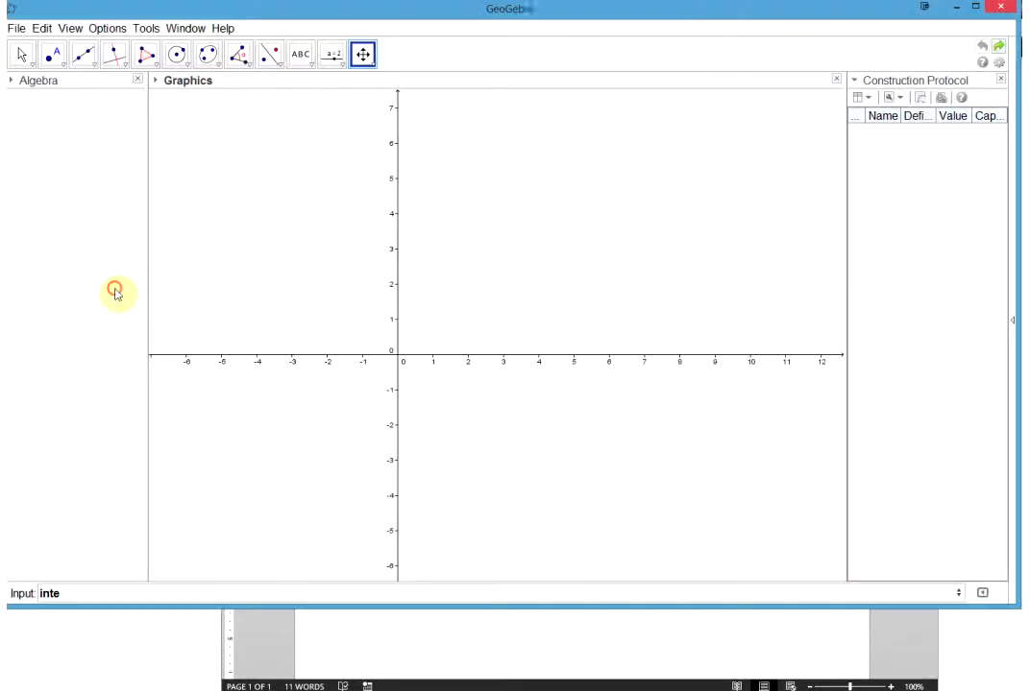
left_click(534, 16)
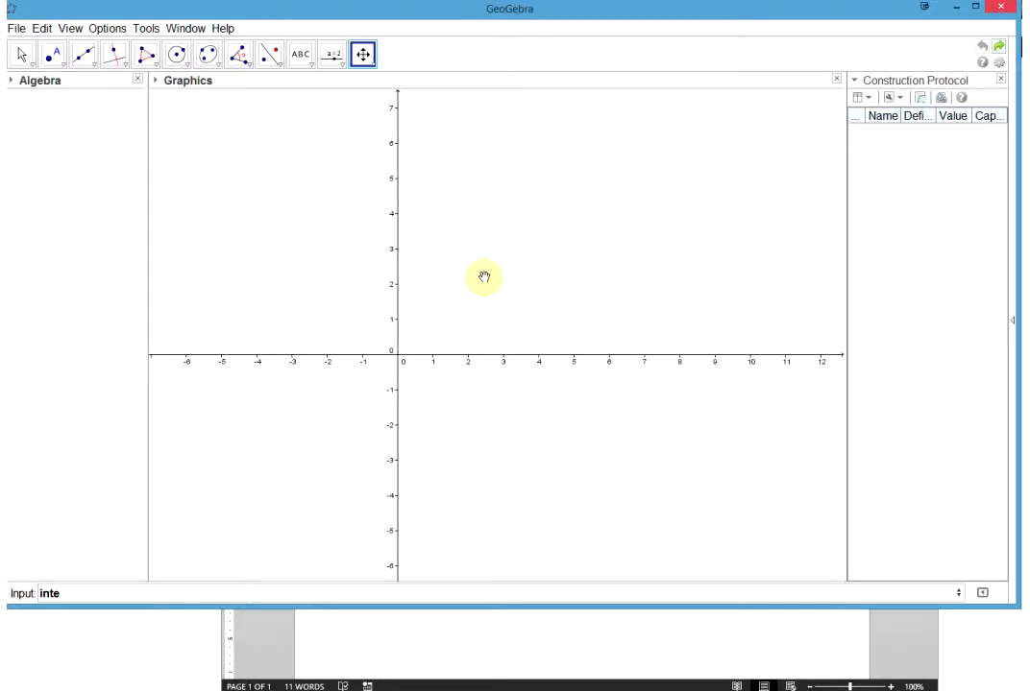
left_click(185, 594)
key("BackSpace")
key("BackSpace")
key("BackSpace")
key("BackSpace")
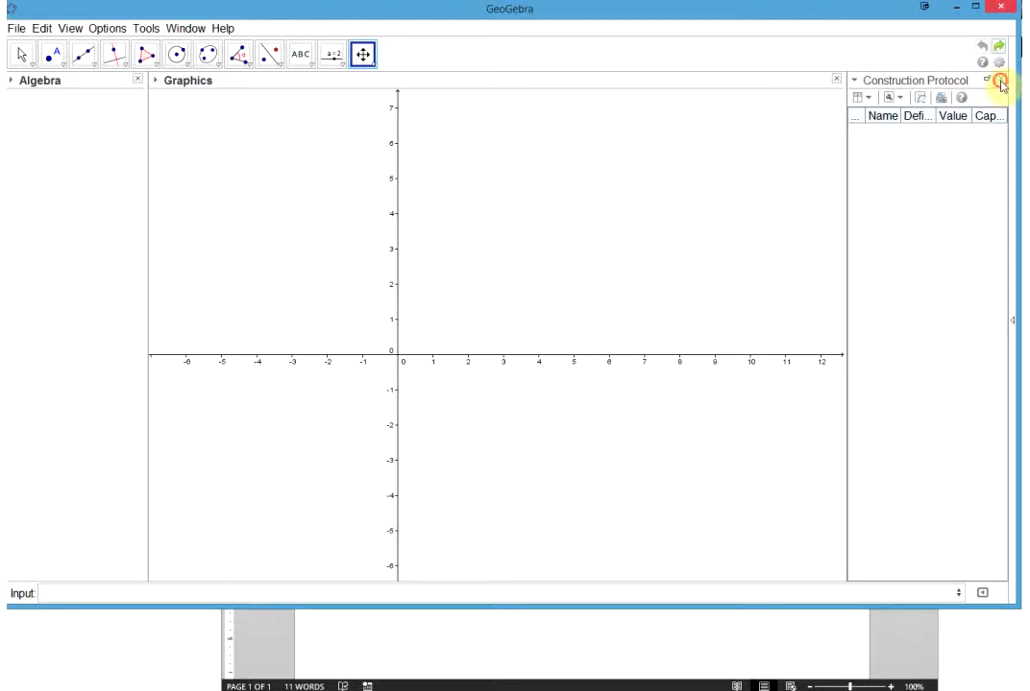
left_click(1001, 79)
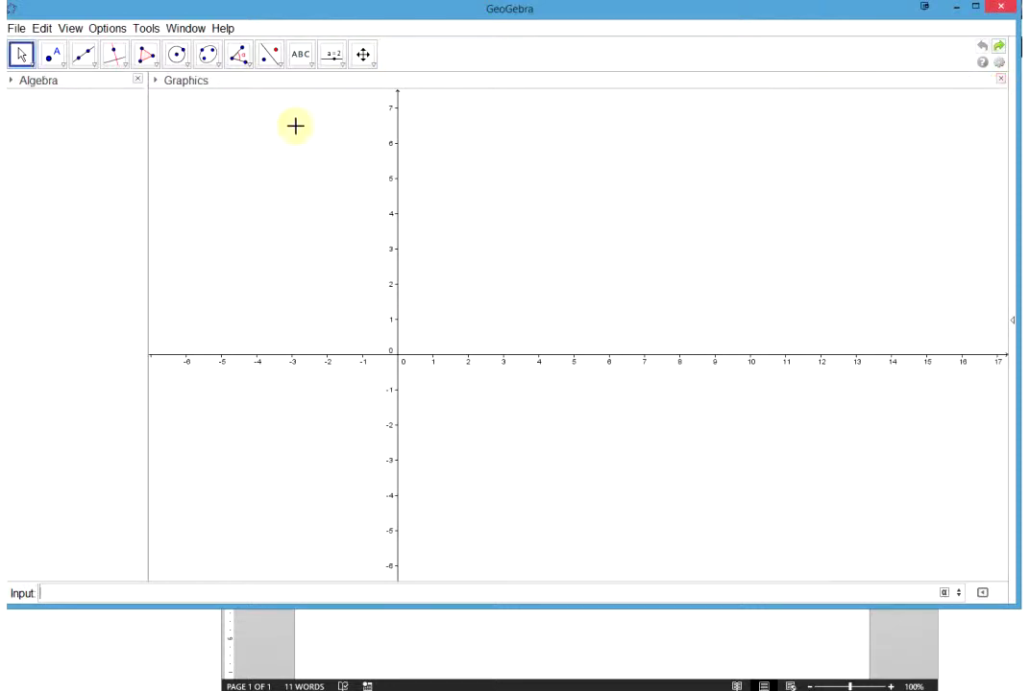
Define and plot the function f(x) = 1/(1-x) in the graph.
left_click(363, 54)
left_click_drag(482, 405, 512, 394)
left_click(104, 594)
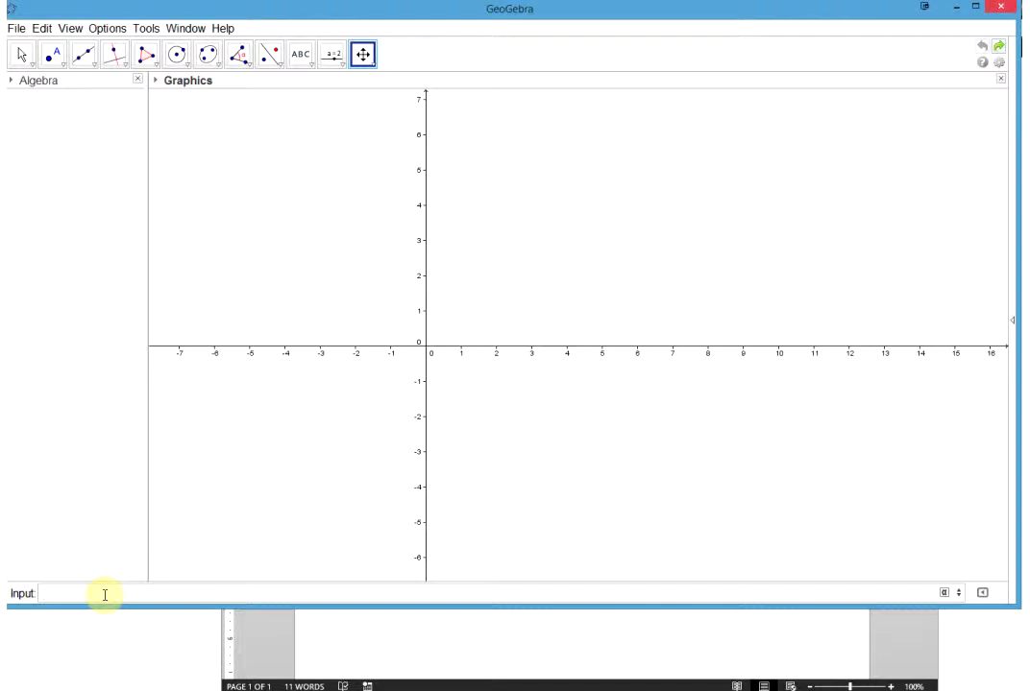
type("f:")
type("=")
type("1/(1-x")
key("Return")
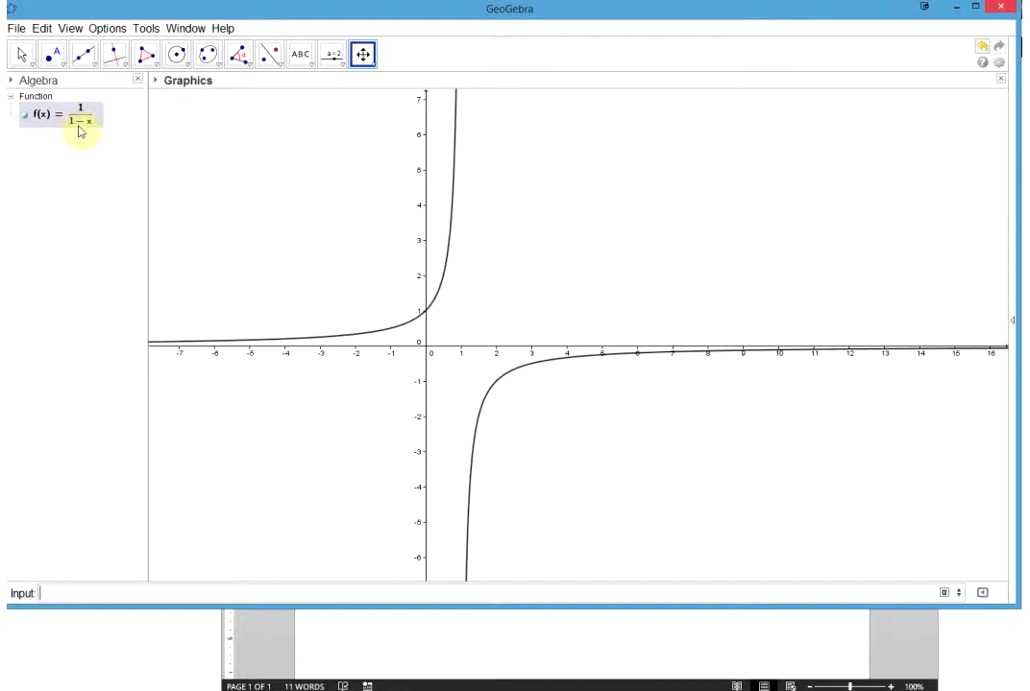
Check the integral problem in the Word document, return to GeoGebra and plot the vertical line x = 1.
left_click(490, 661)
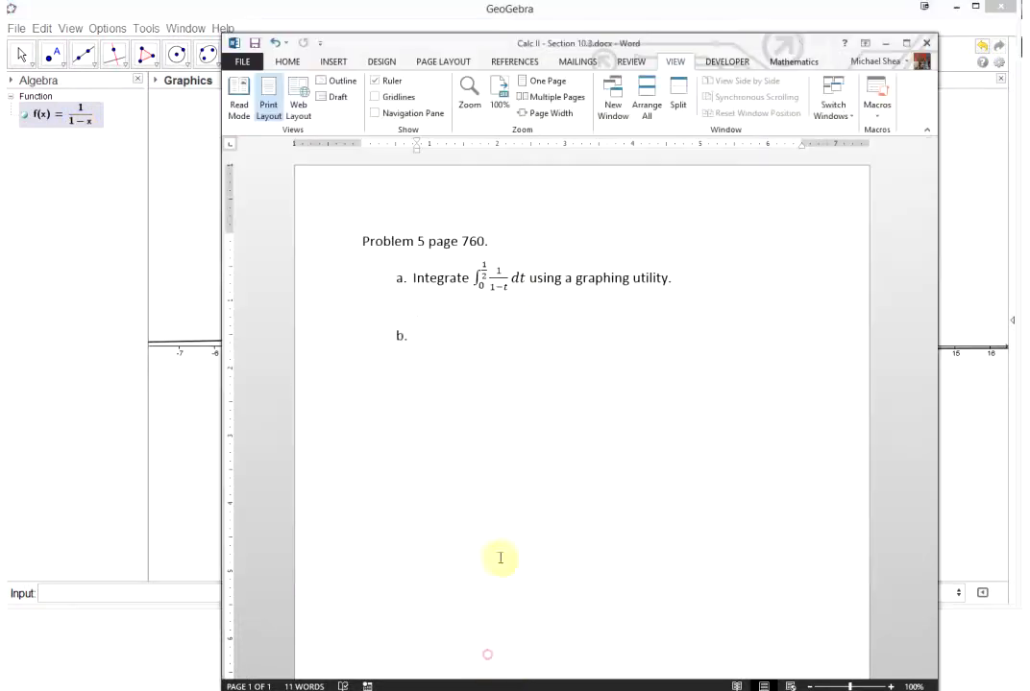
left_click(69, 230)
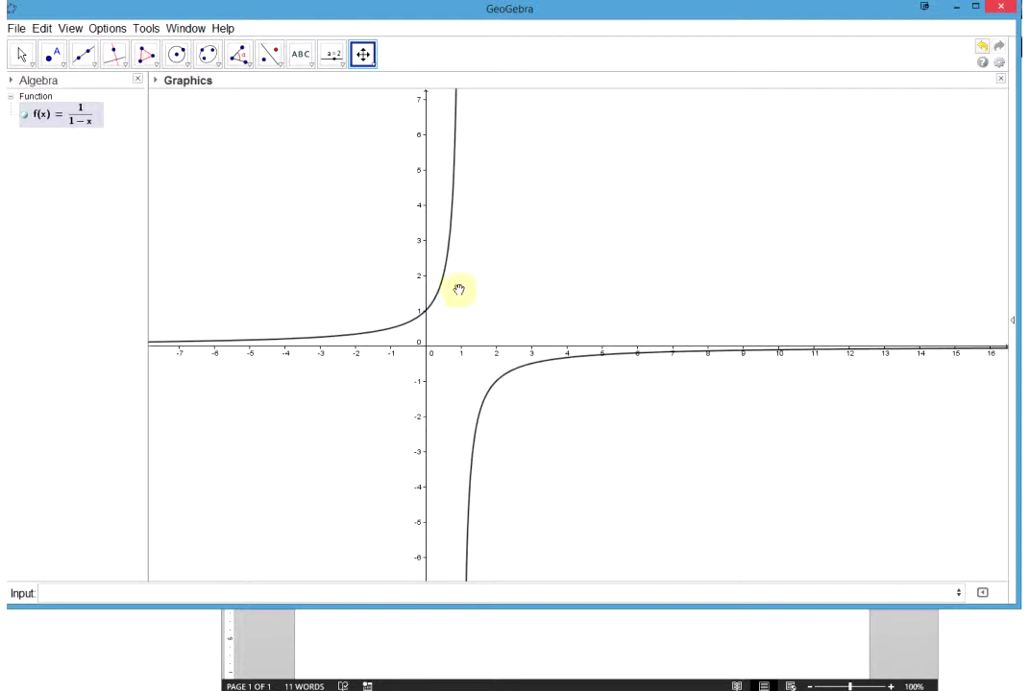
left_click(99, 593)
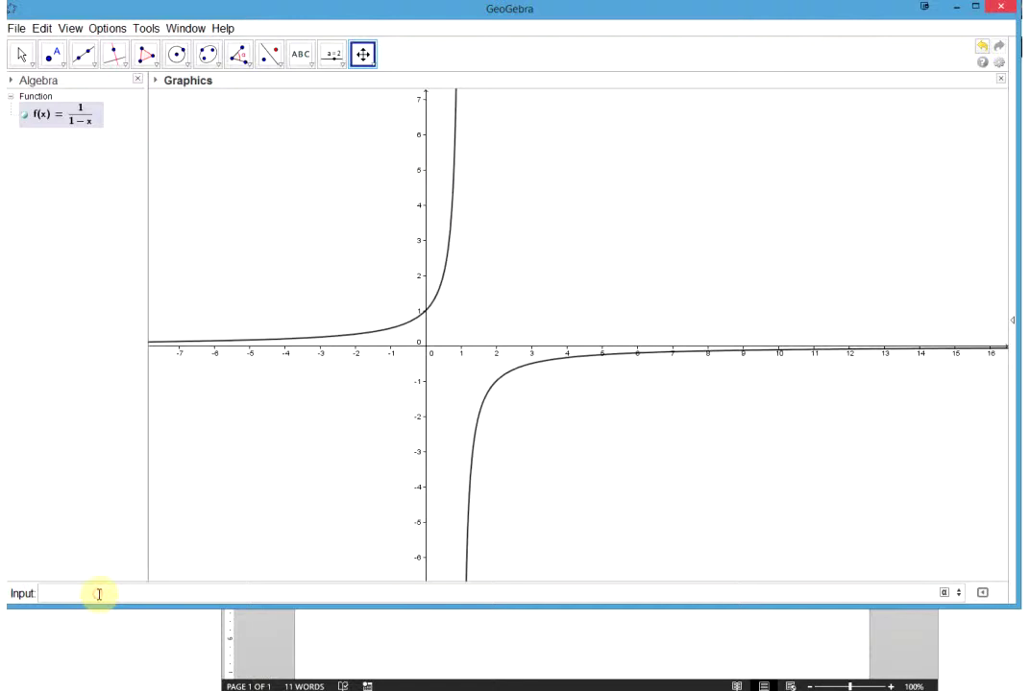
type("x=1")
key("Return")
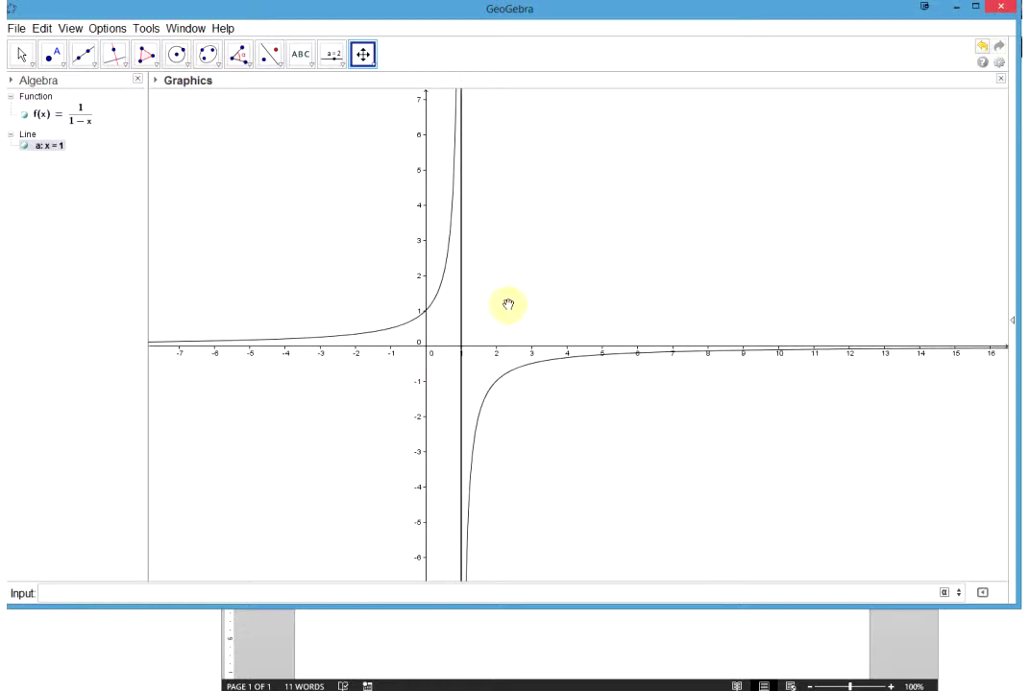
Change the line style of the vertical line x = 1 to short dashes in its object properties.
left_click(21, 54)
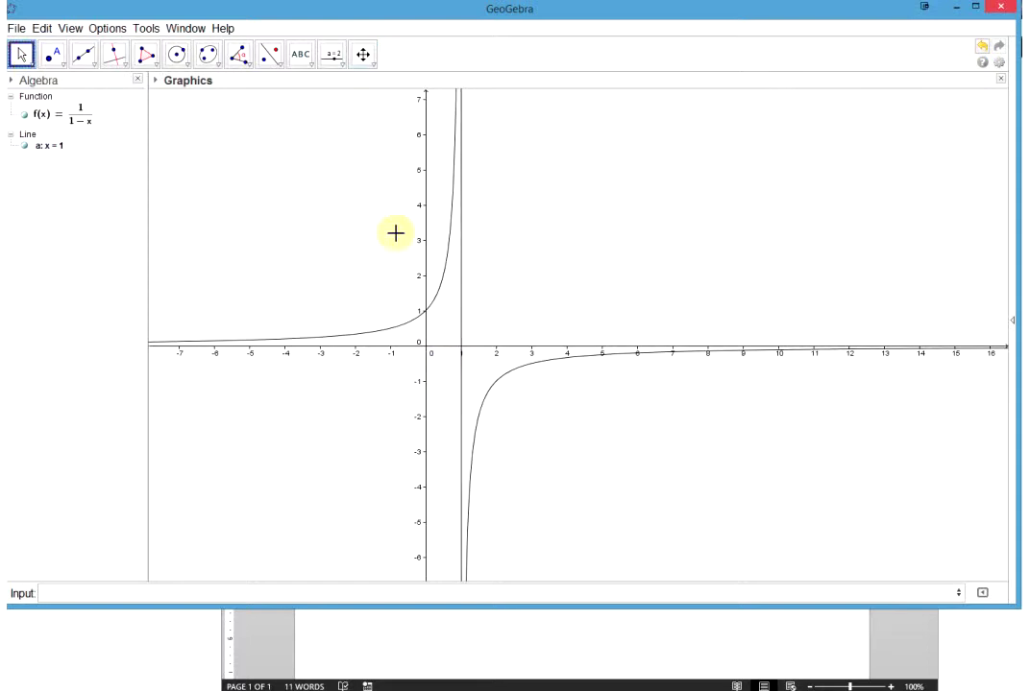
left_click(462, 384)
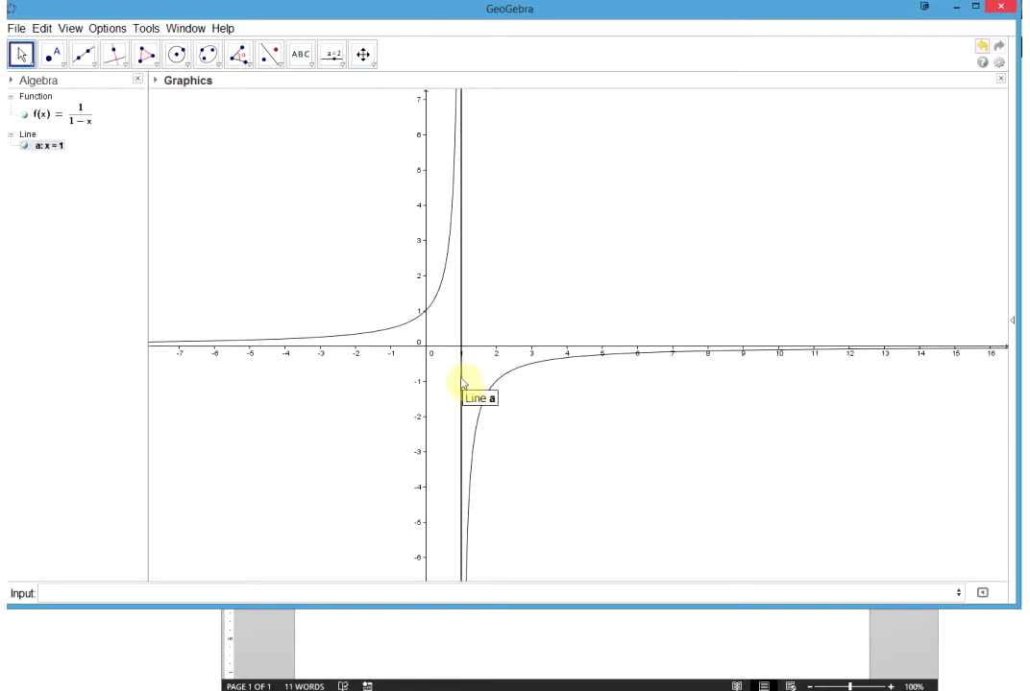
double_click(462, 385)
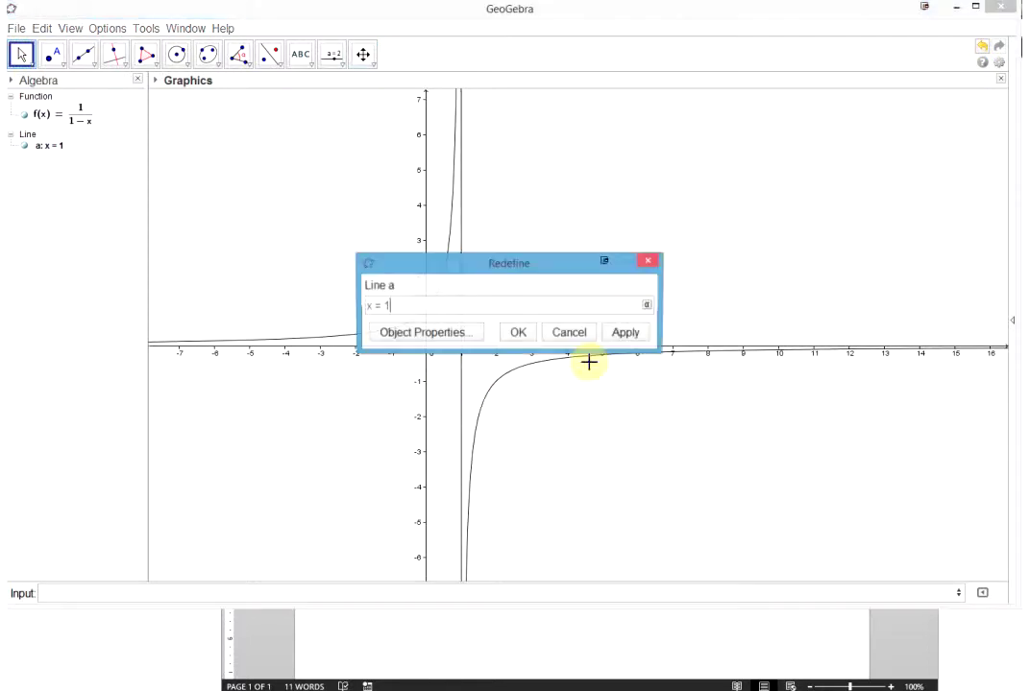
left_click(442, 338)
left_click(704, 329)
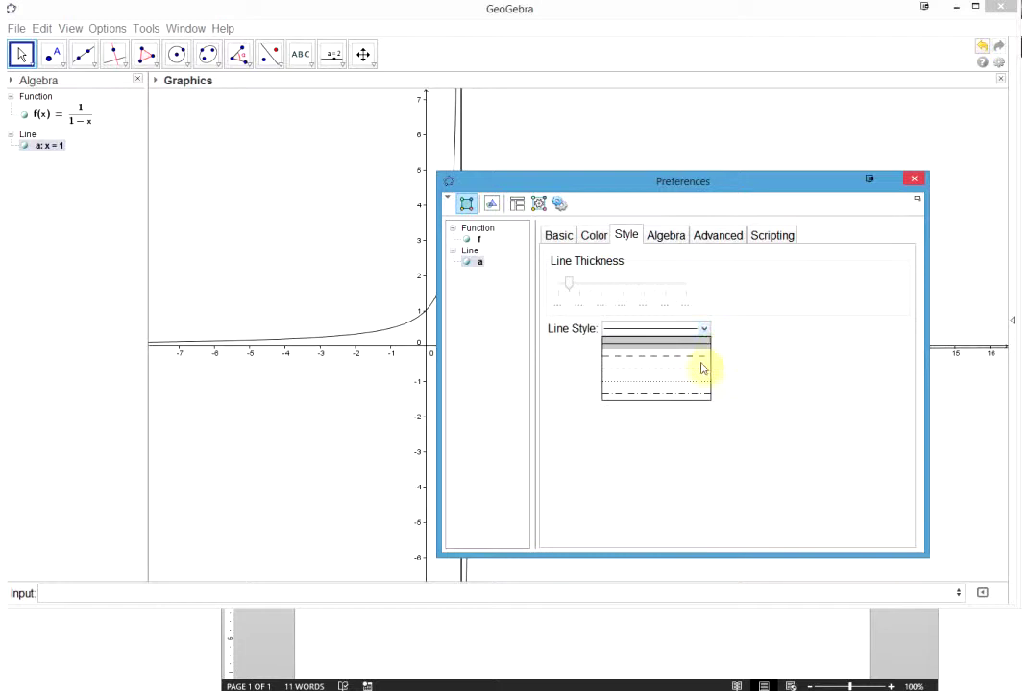
left_click(702, 371)
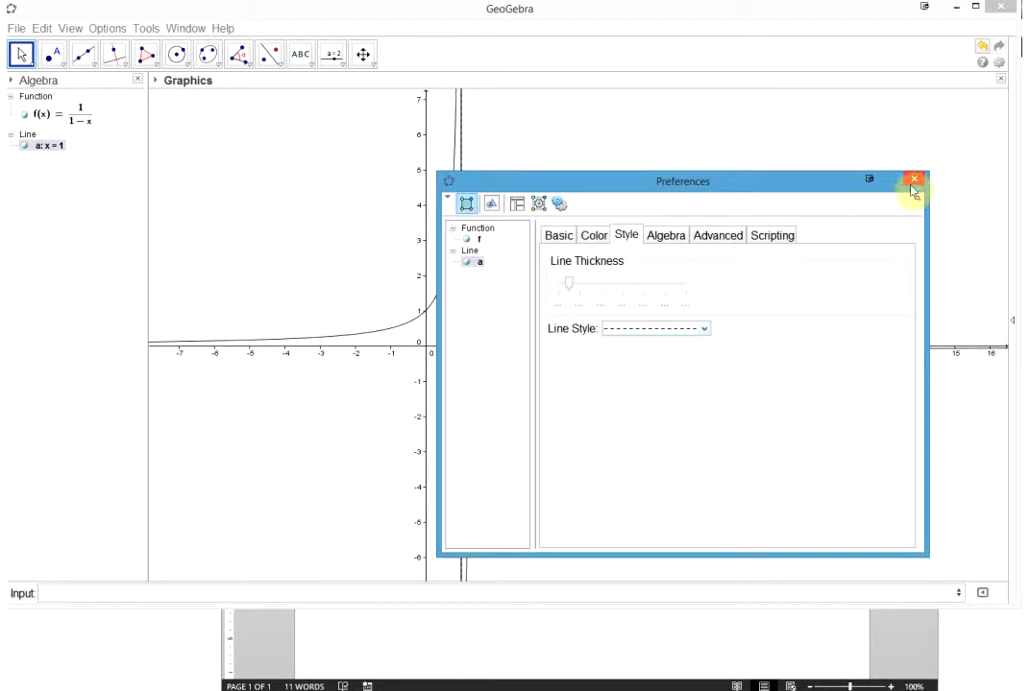
left_click(913, 183)
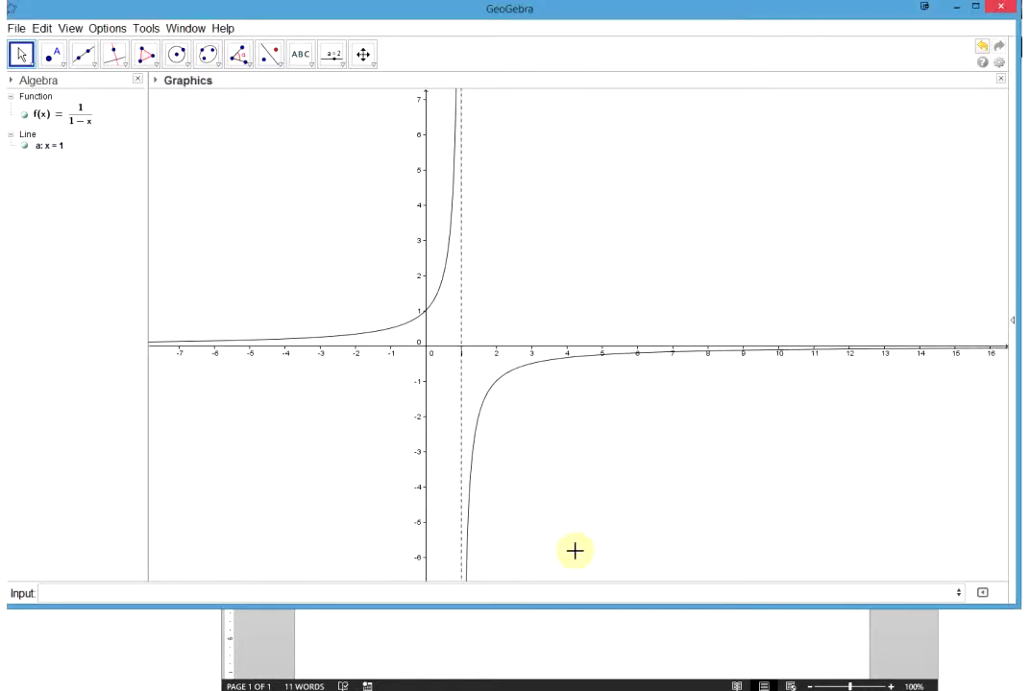
Examine the graph of f around its vertical asymptote and near the origin at several scales.
scroll(574, 550, "down", 3)
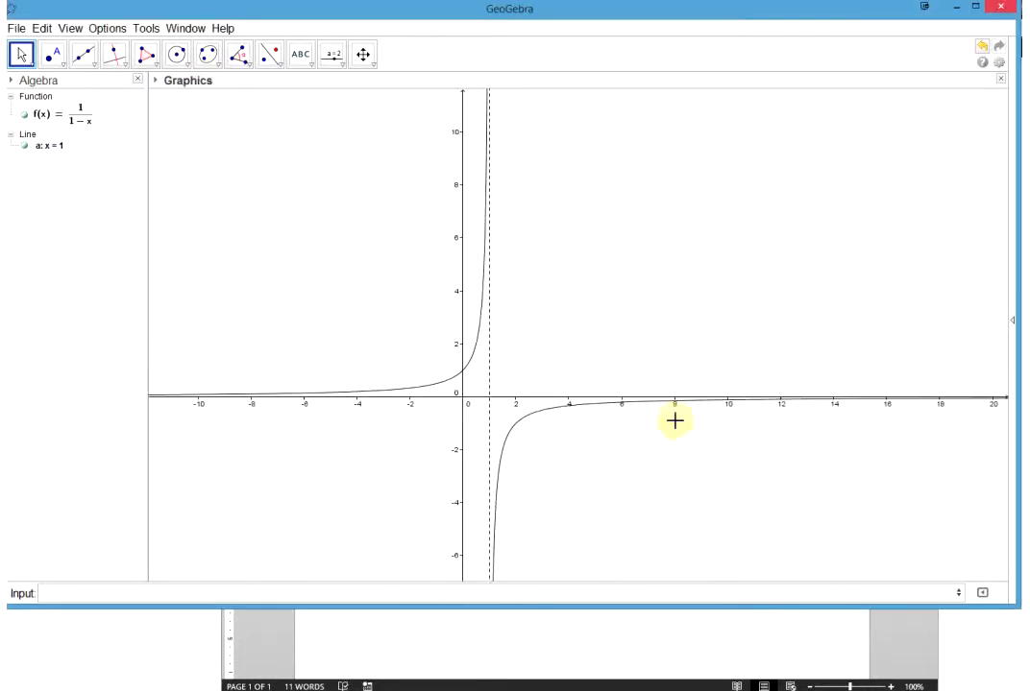
scroll(653, 418, "down", 1)
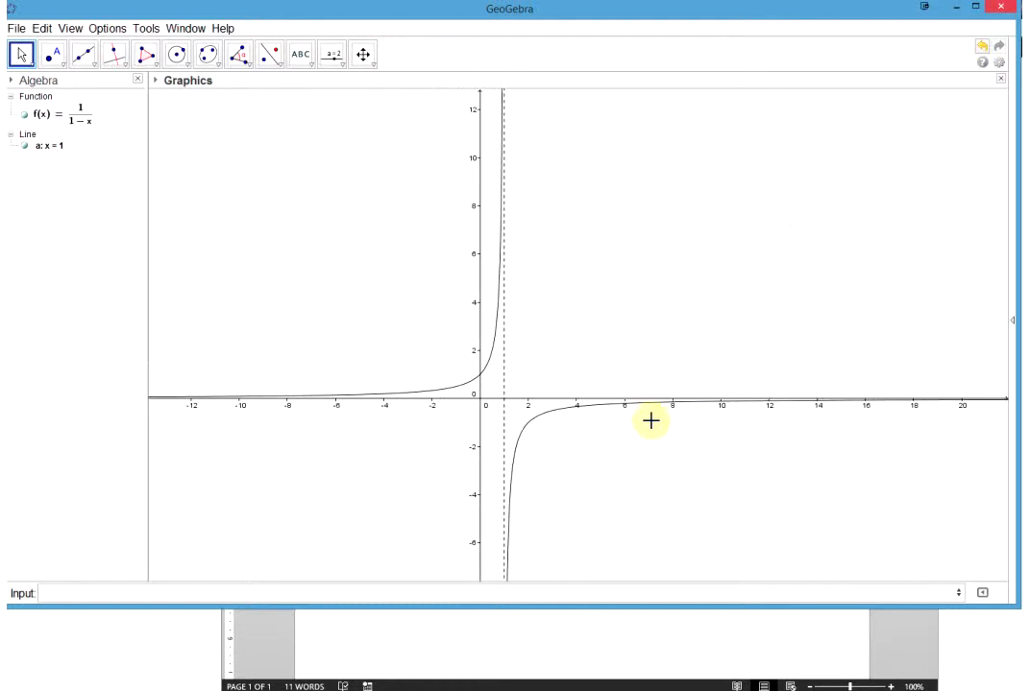
left_click(363, 55)
left_click_drag(381, 242, 340, 190)
scroll(544, 435, "down", 5)
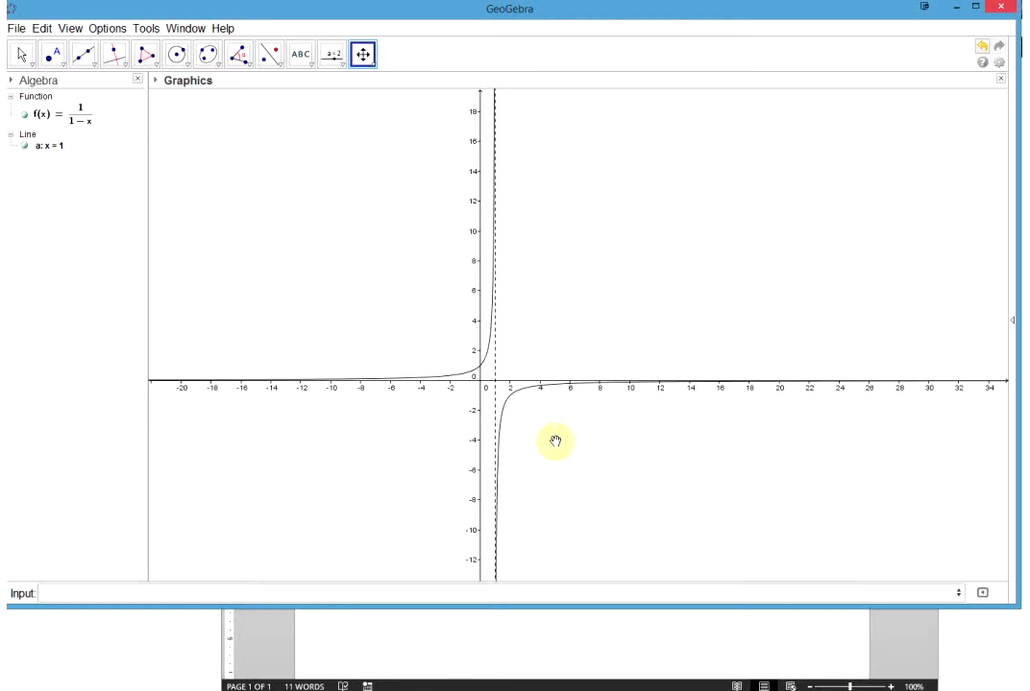
scroll(555, 441, "up", 3)
scroll(555, 442, "up", 3)
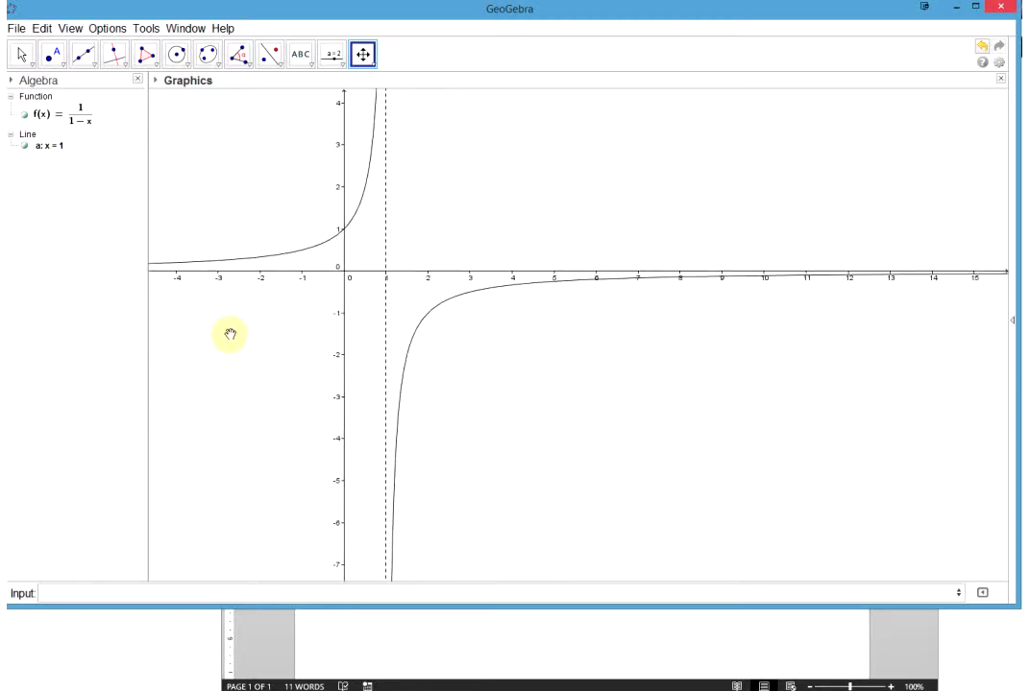
left_click_drag(326, 340, 441, 413)
scroll(450, 369, "up", 2)
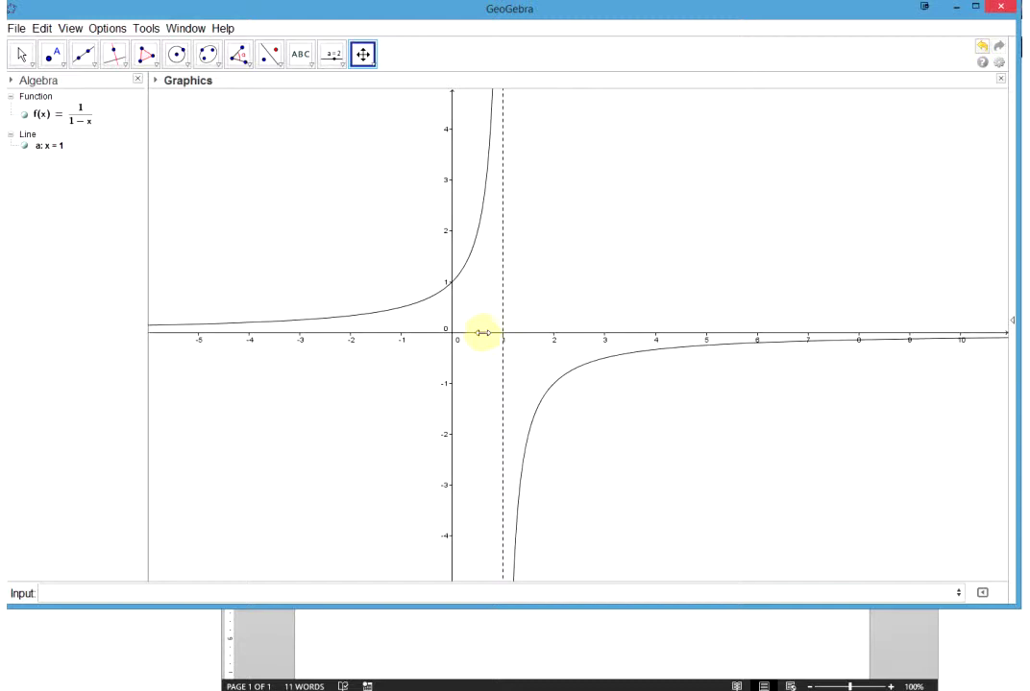
Compute the definite integral of f from 0 to 1/2 with the Integral command that takes start and end x-values.
left_click(61, 591)
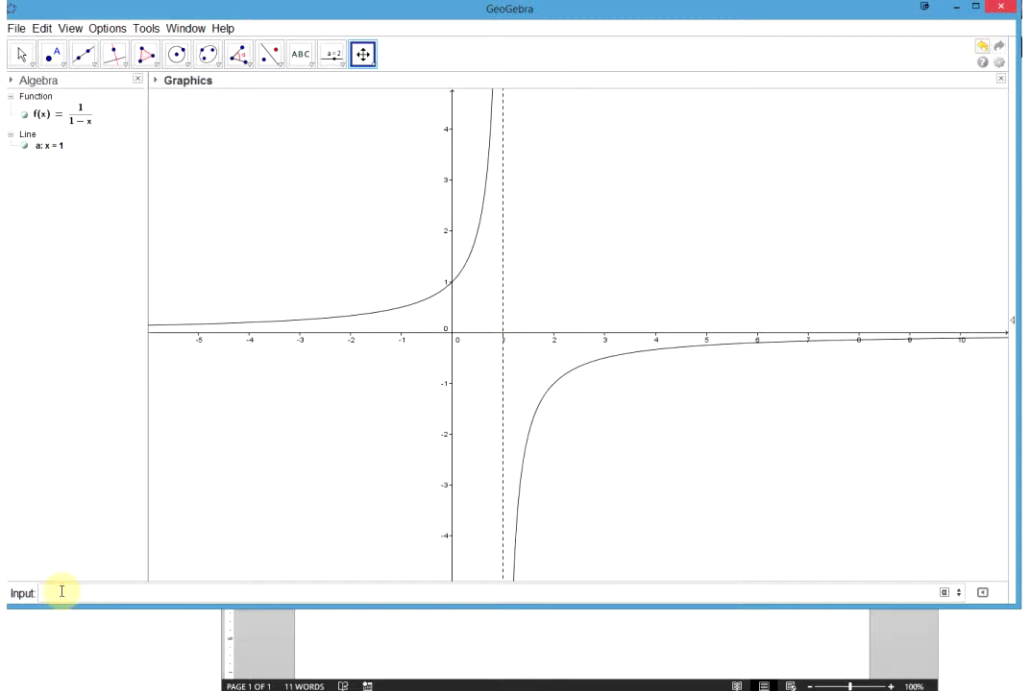
type("Inte")
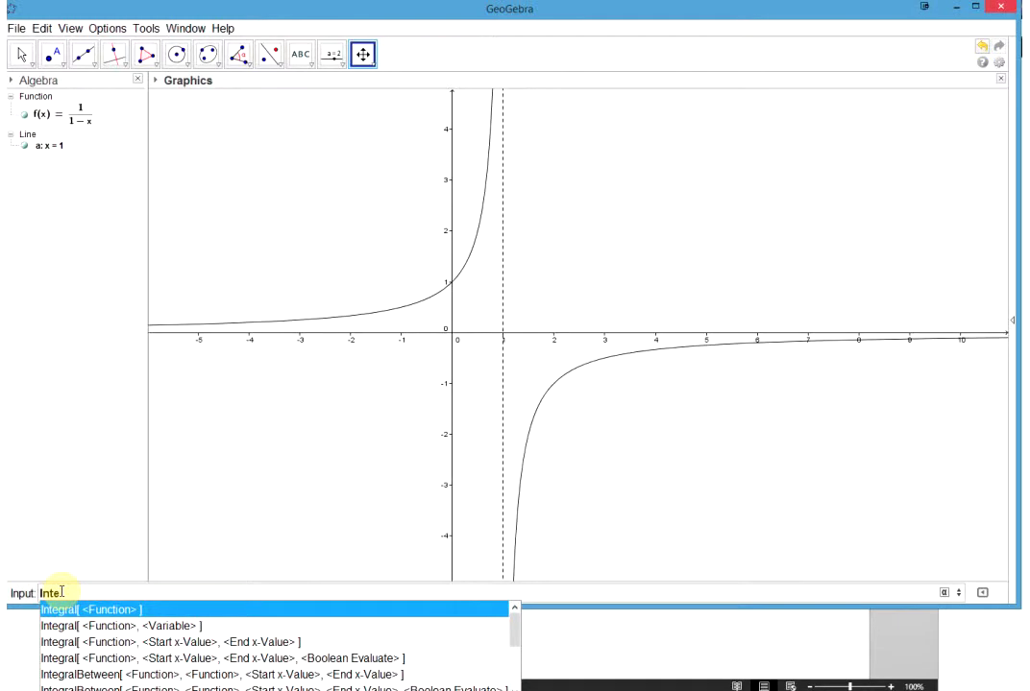
key("Down")
key("Down")
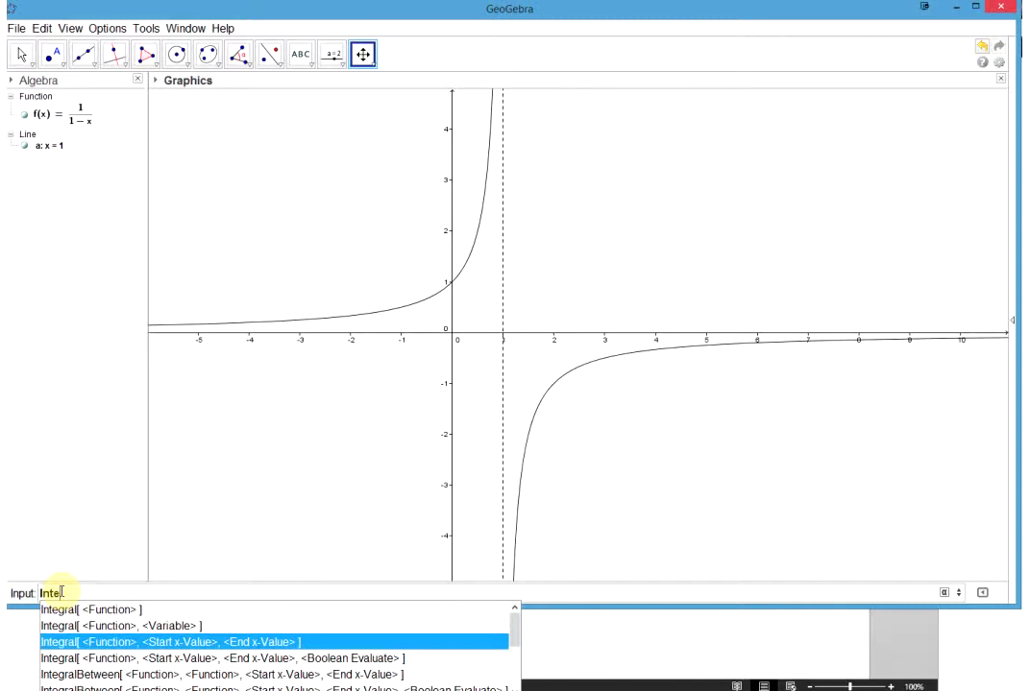
key("Return")
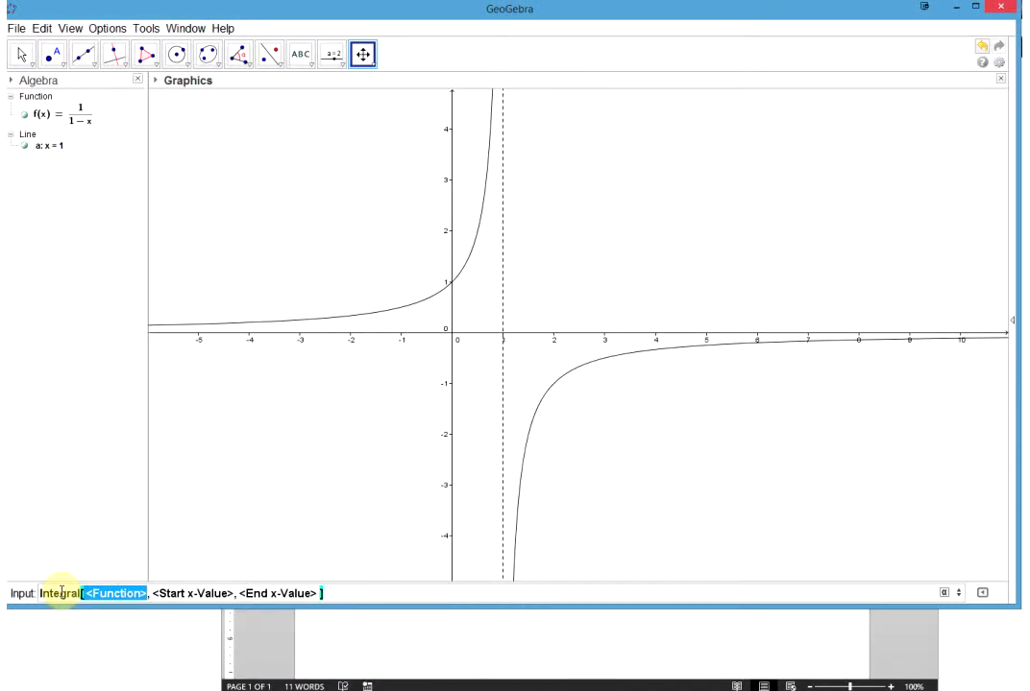
type("f")
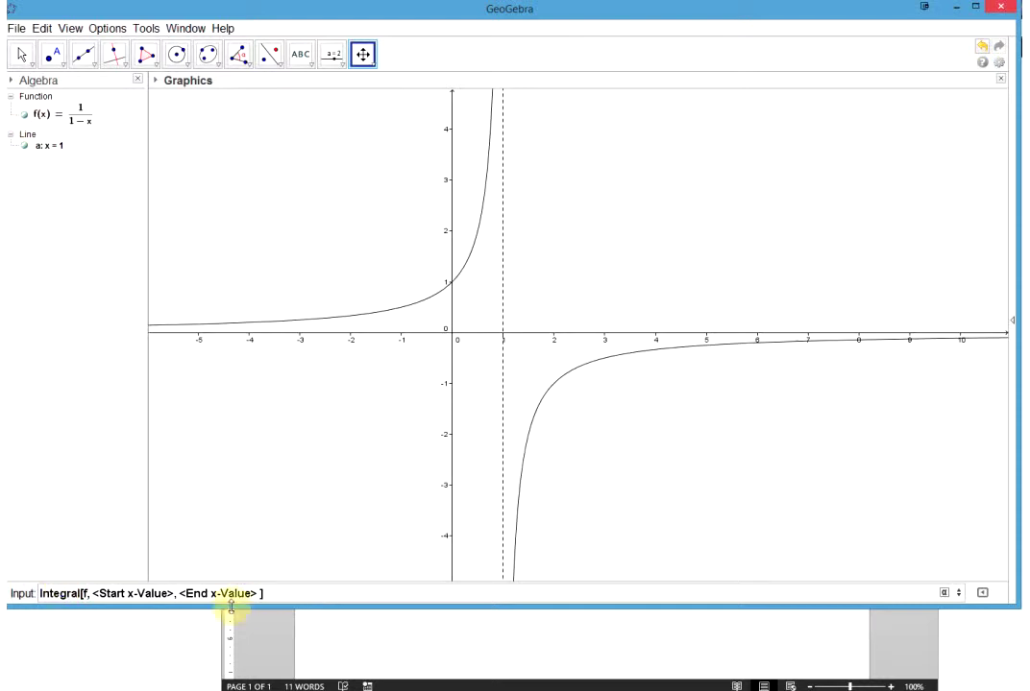
left_click(132, 595)
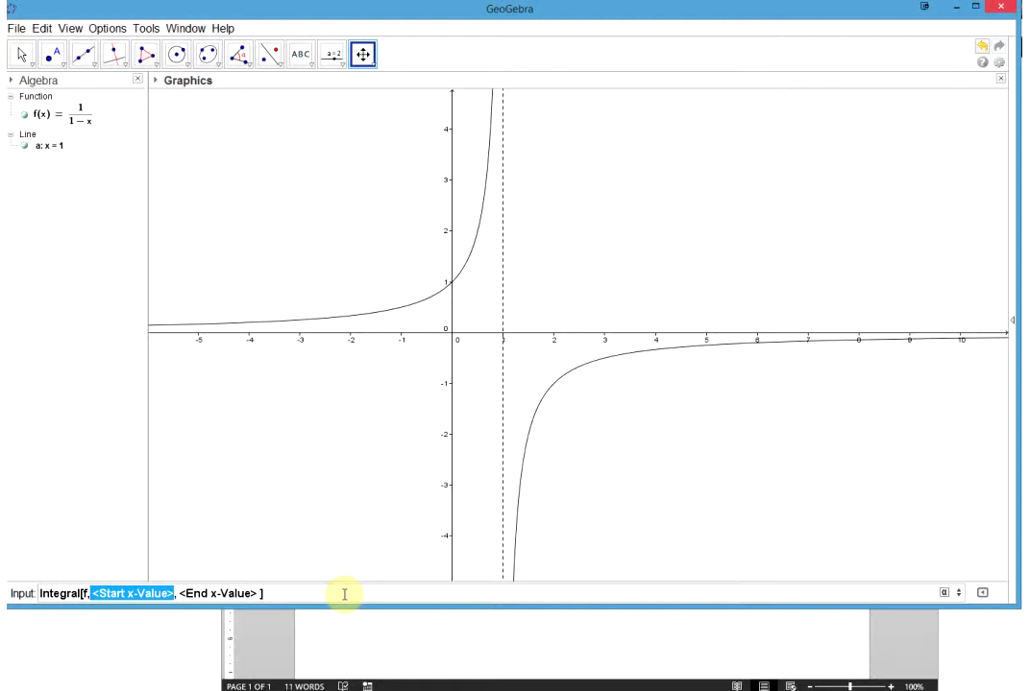
type("0")
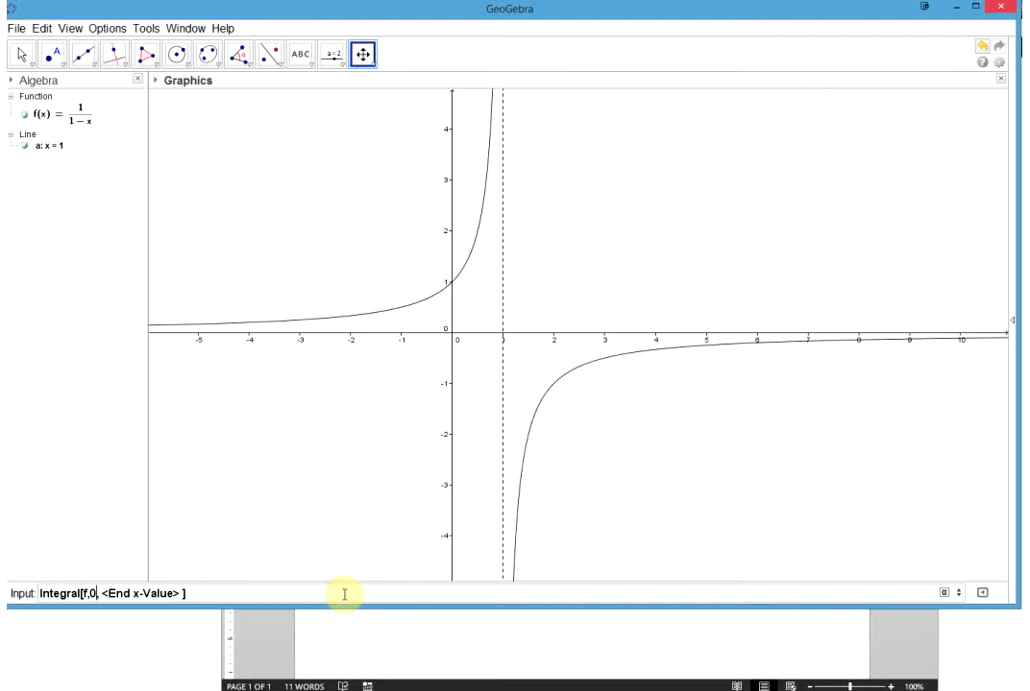
key("Tab")
type("1/2")
key("Return")
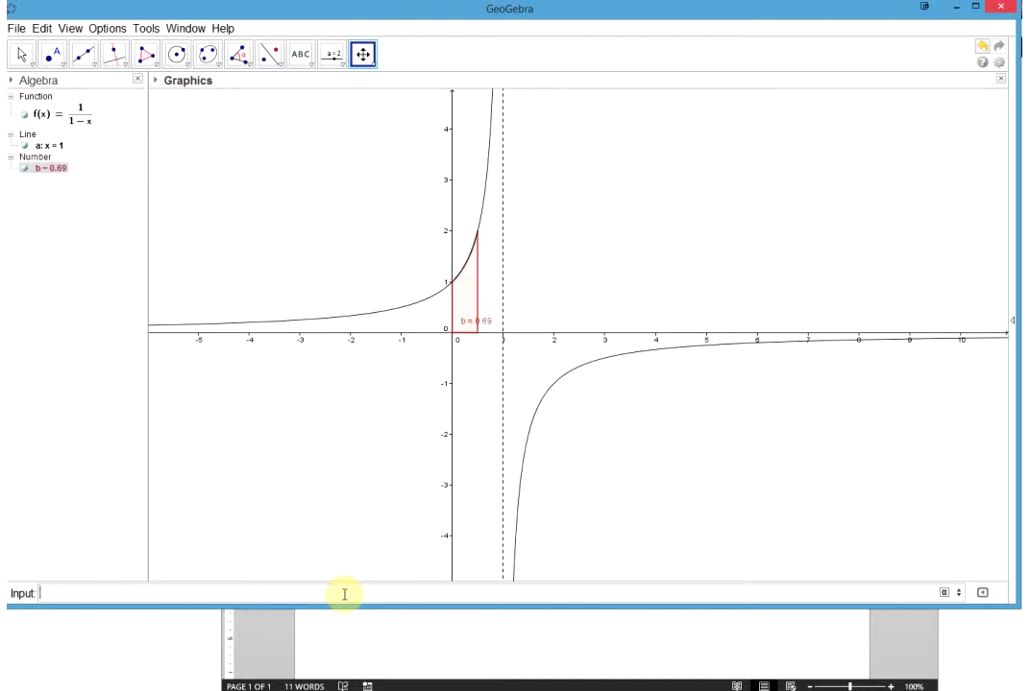
Move the integral's value label out of the shaded area, placing it between that area and the dashed asymptote.
scroll(462, 397, "up", 5)
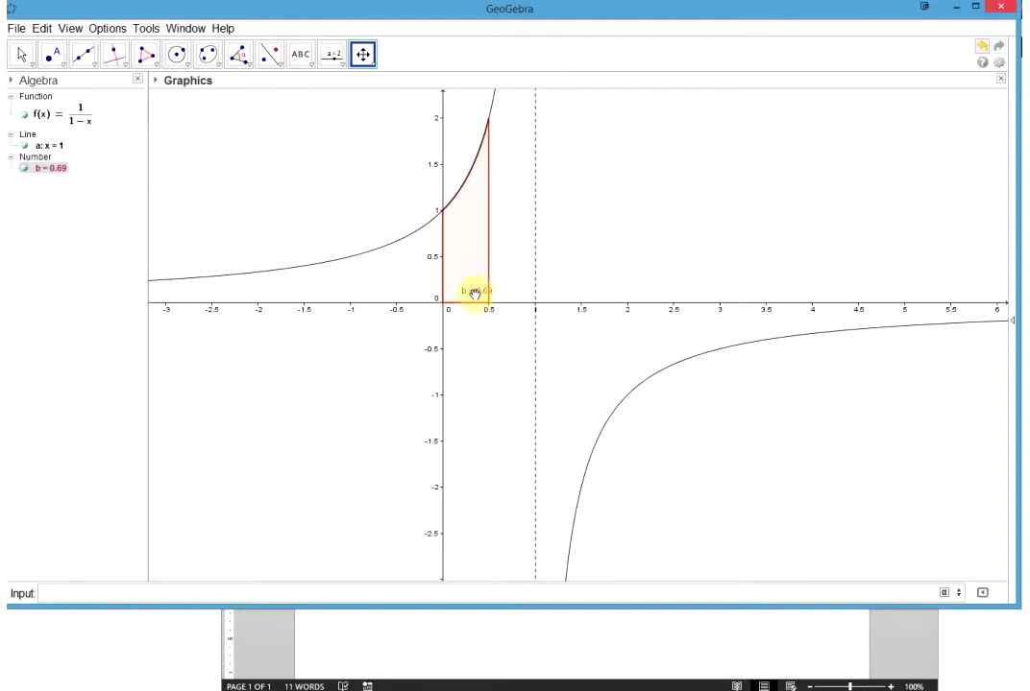
left_click_drag(471, 298, 487, 291)
left_click(21, 54)
left_click_drag(492, 290, 525, 277)
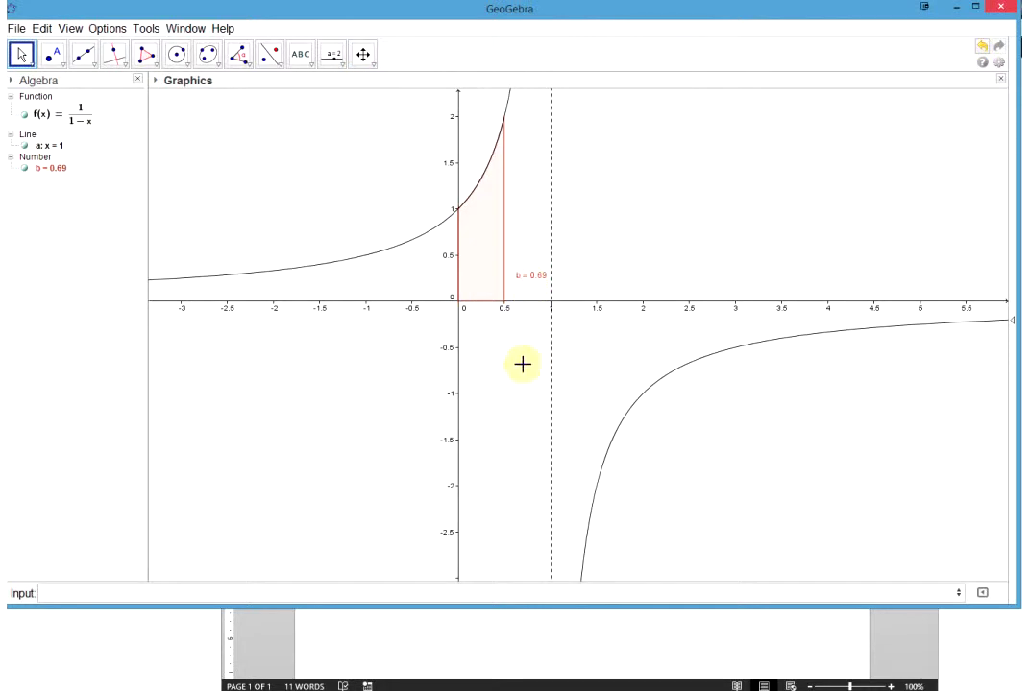
scroll(534, 327, "up", 2)
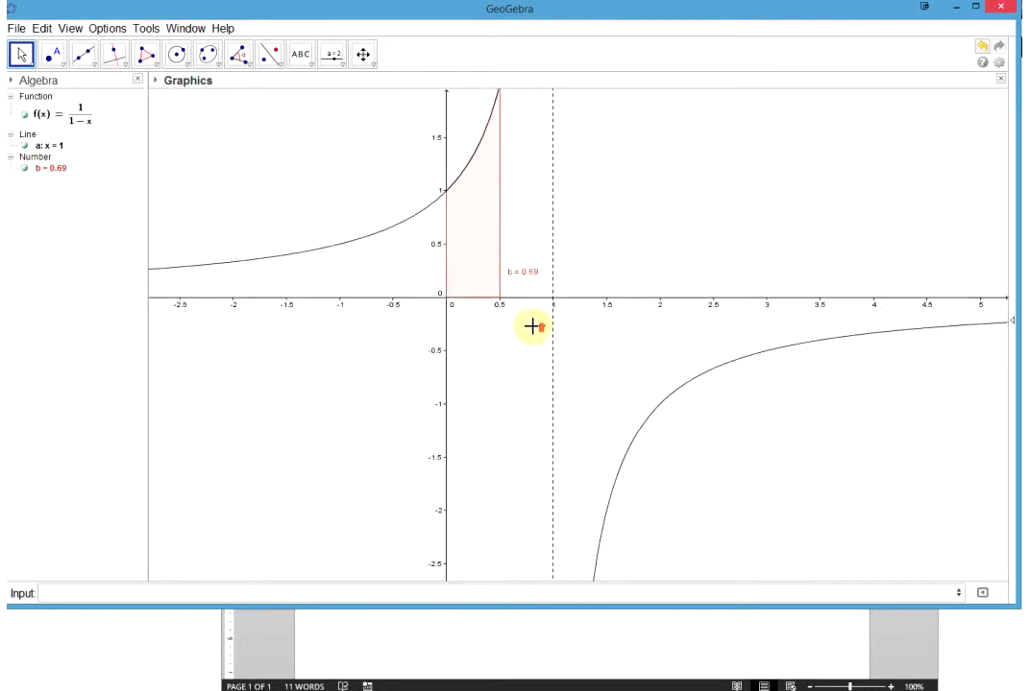
scroll(532, 328, "up", 1)
left_click_drag(524, 265, 534, 256)
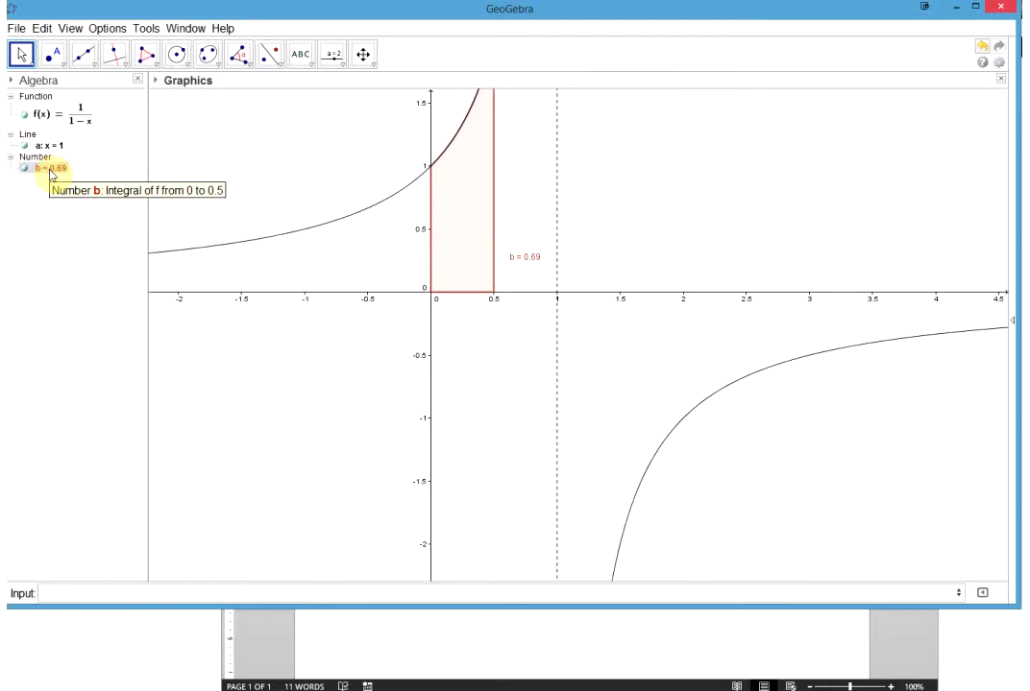
Set the rounding to 15 decimal places and shift the integral's value label slightly up beside the shaded area.
left_click(108, 28)
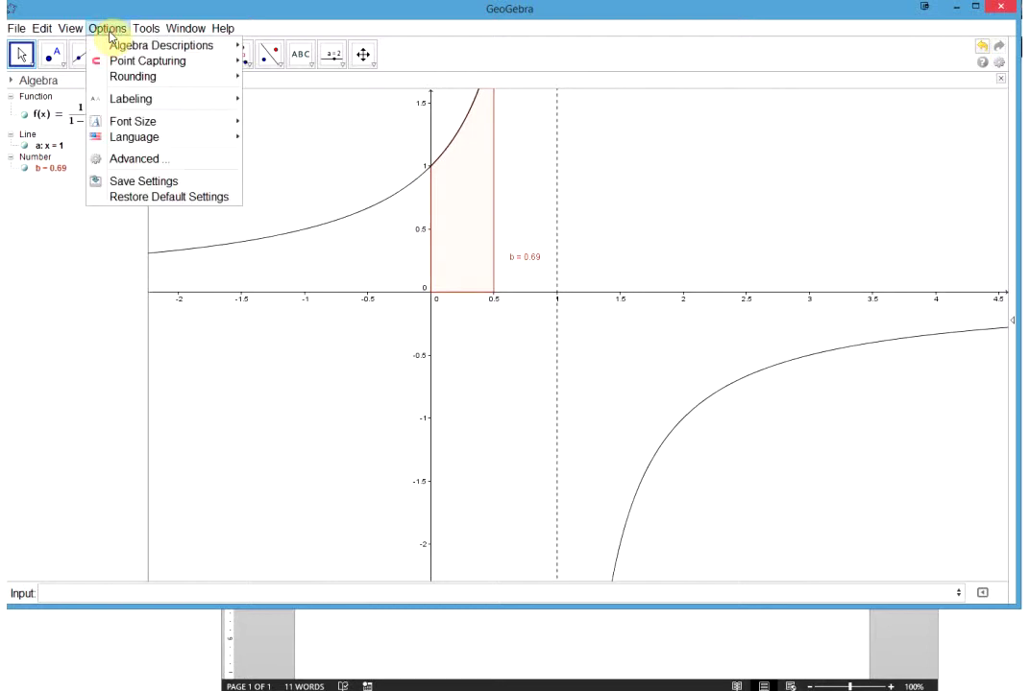
mouse_move(120, 77)
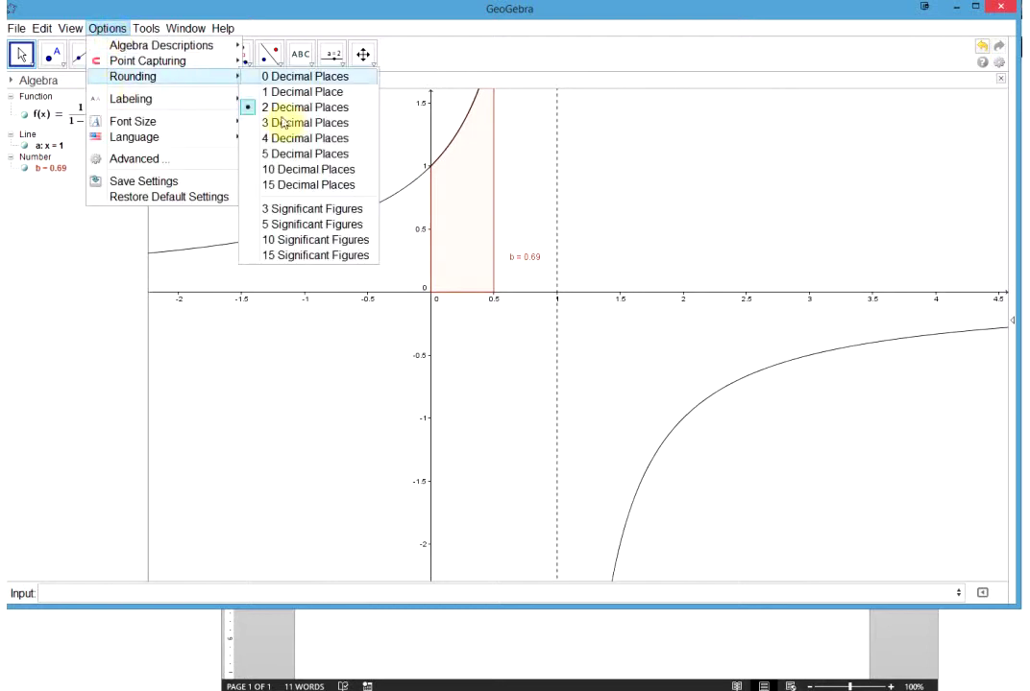
left_click(296, 188)
left_click(536, 260)
left_click_drag(536, 259, 533, 254)
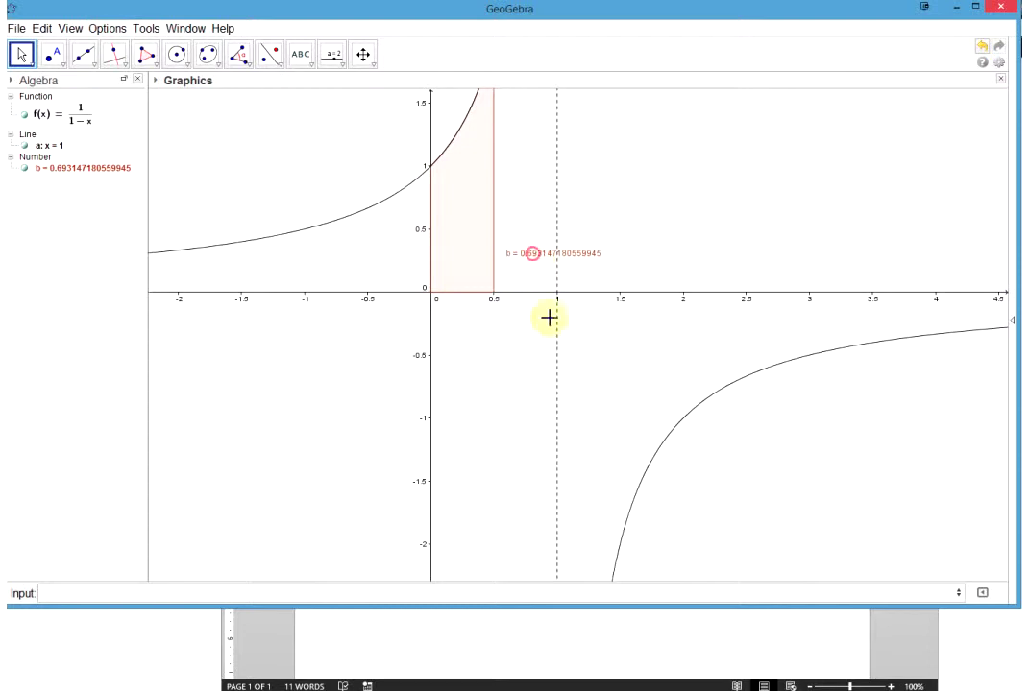
Copy the graphics view to the clipboard with the whole shaded area and both branches of f in frame.
scroll(539, 377, "down", 3)
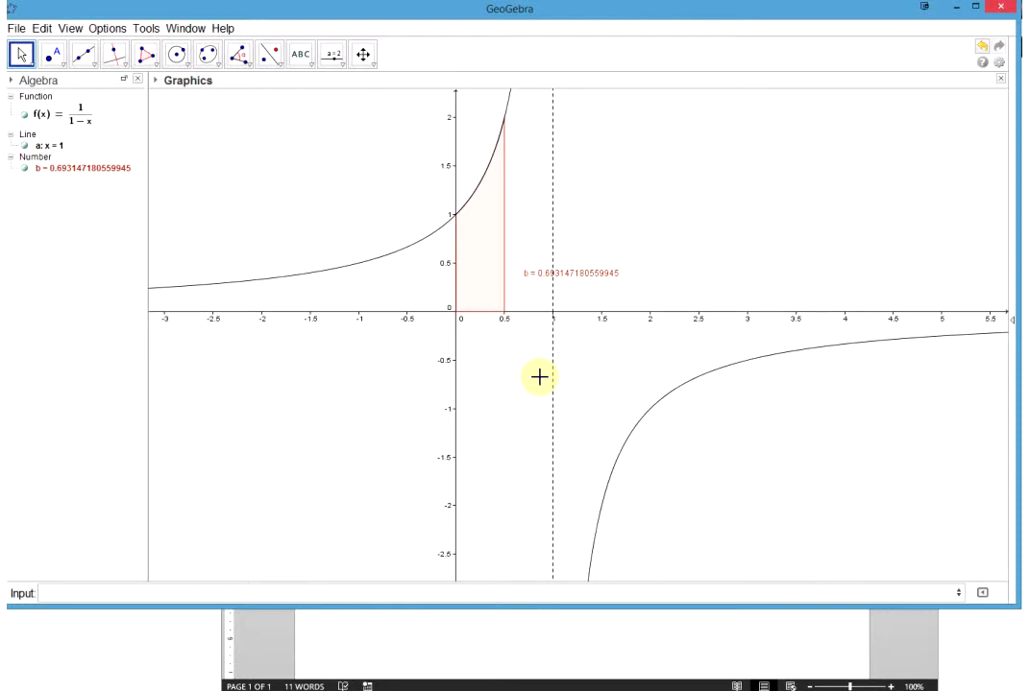
scroll(539, 378, "down", 1)
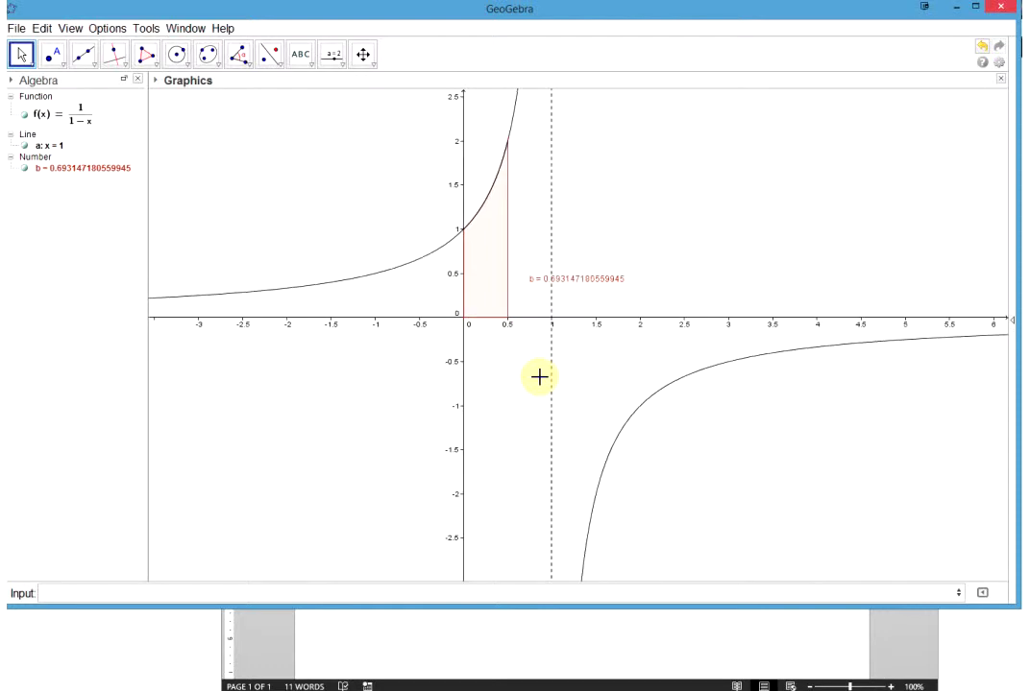
scroll(539, 378, "up", 2)
scroll(539, 377, "down", 5)
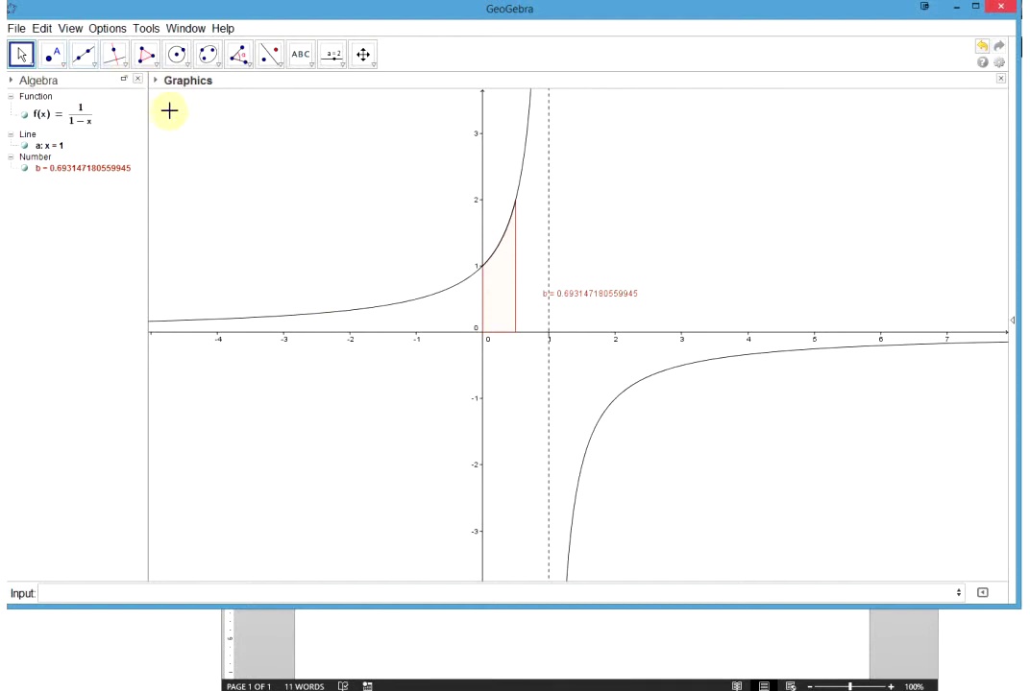
left_click(48, 31)
left_click(84, 116)
Switch to the Word document, paste the copied graph on the empty line below part a, and select the picture.
left_click(529, 649)
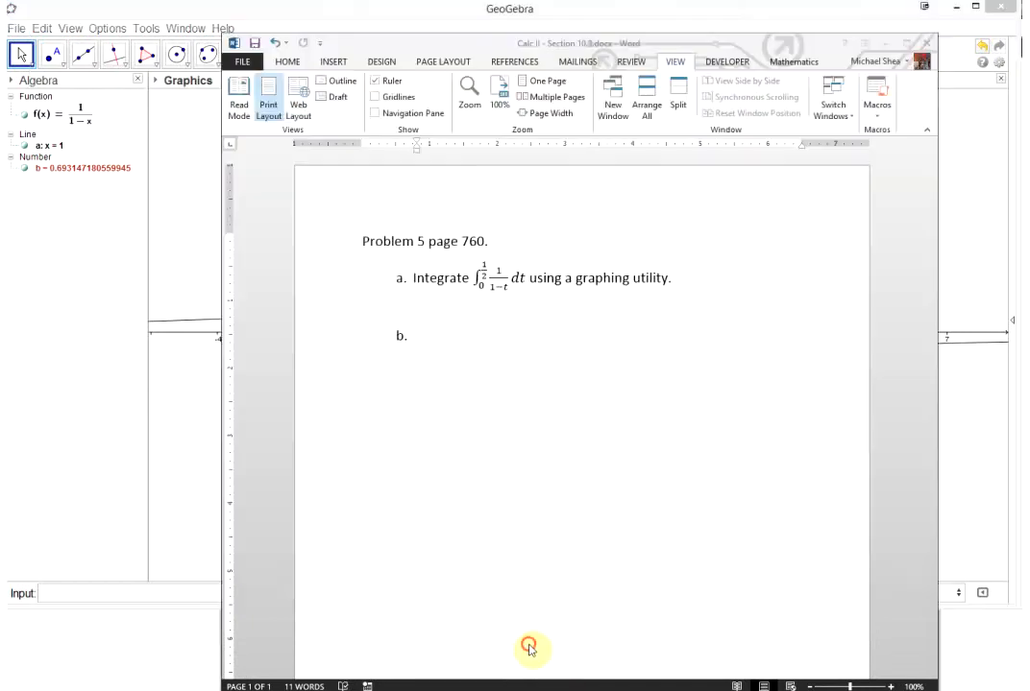
right_click(415, 311)
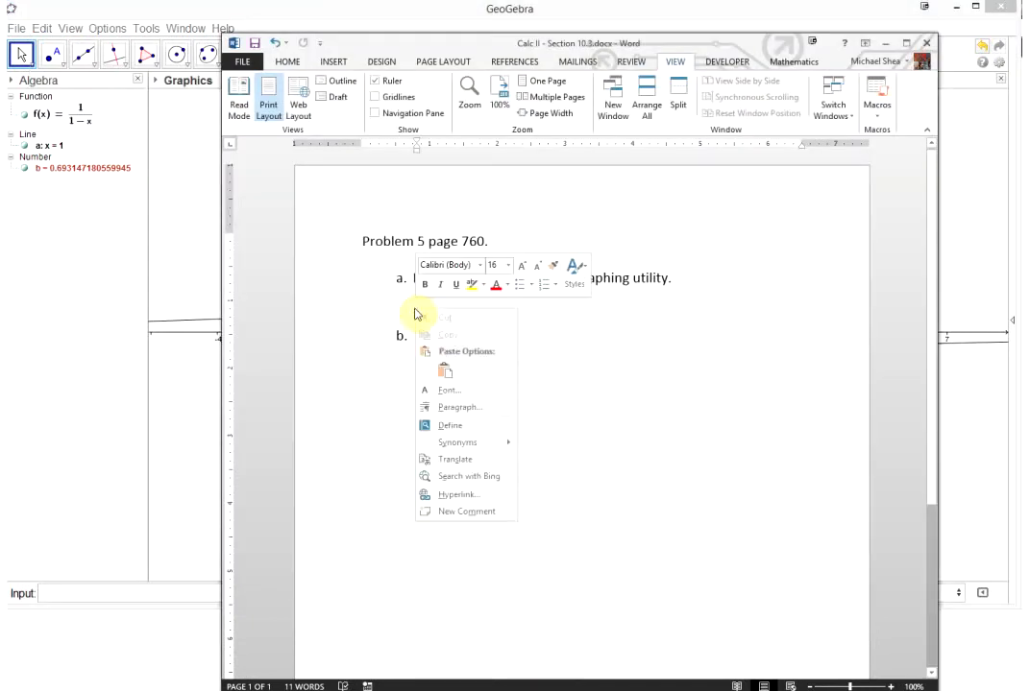
left_click(444, 371)
left_click(661, 504)
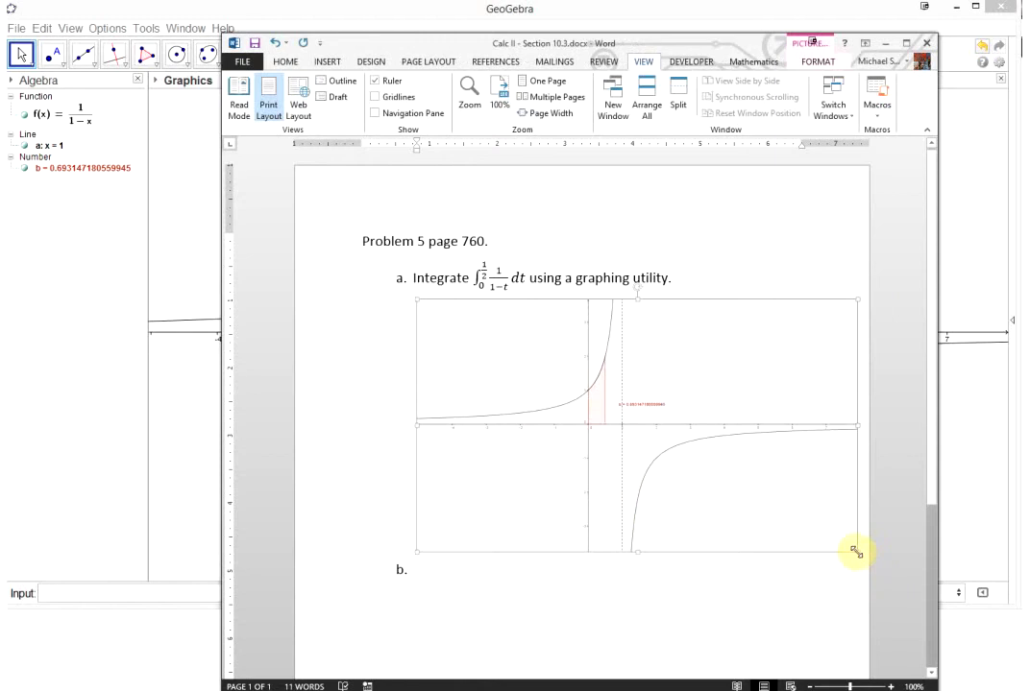